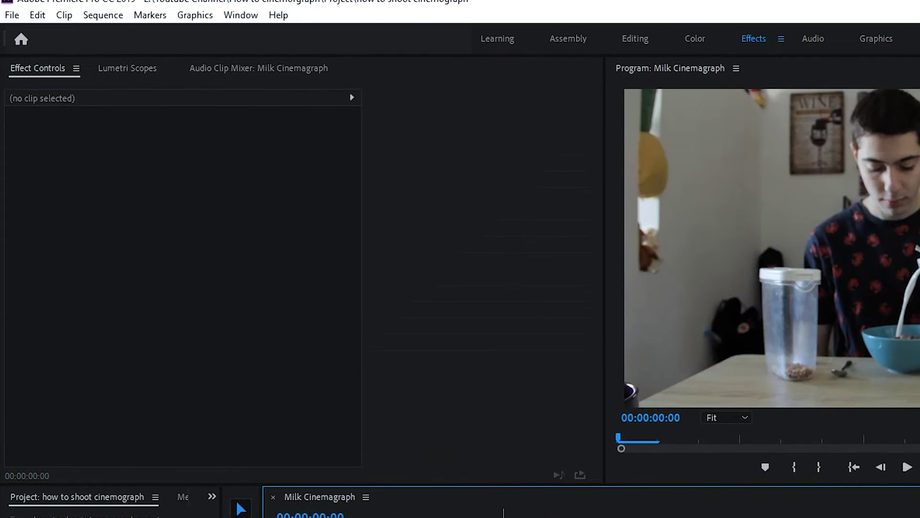
Draw an inverted freehand opacity mask around the pouring milk on the upper clip, refine its outline, and play back the result.
{"action": "left_click", "coordinate": [83, 278]}
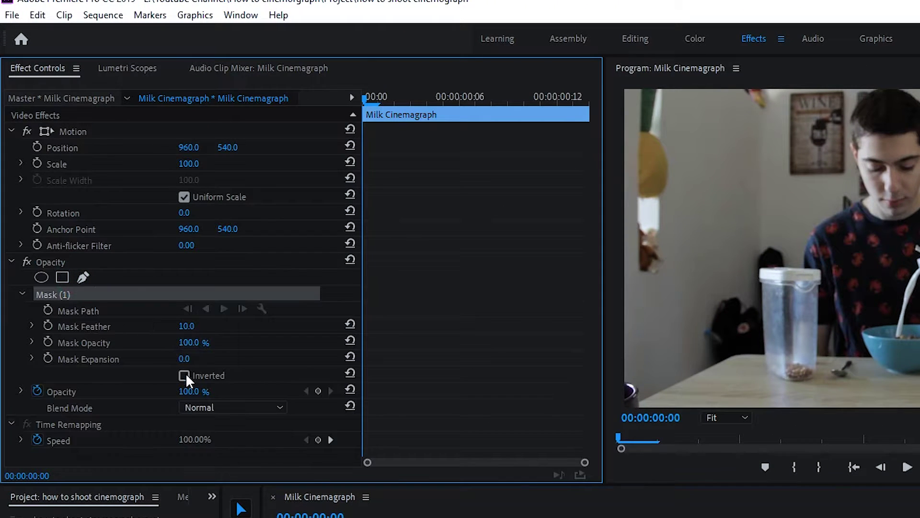
{"action": "left_click", "coordinate": [184, 373]}
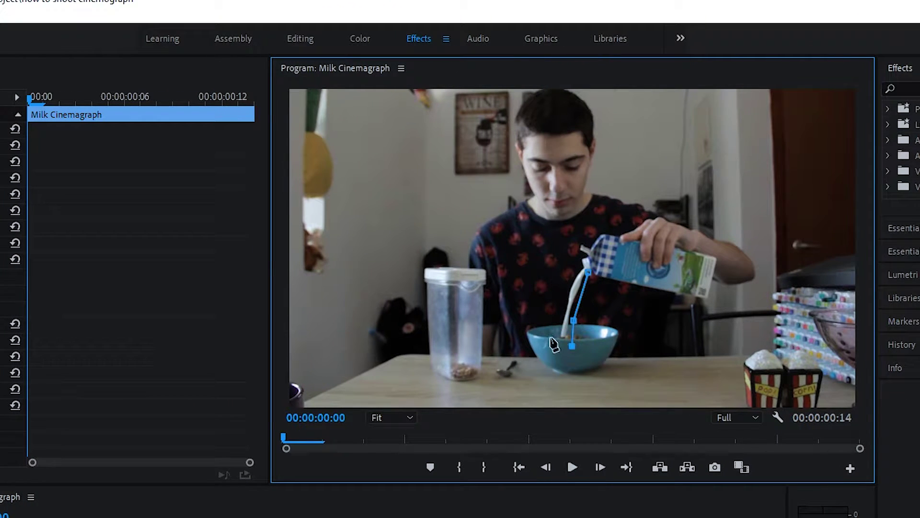
{"action": "left_click", "coordinate": [550, 338]}
{"action": "left_click", "coordinate": [559, 292]}
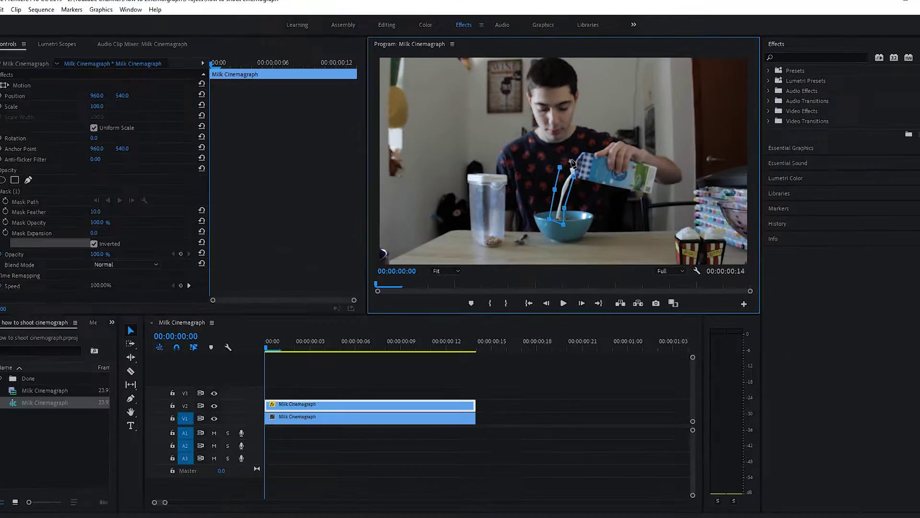
{"action": "left_click", "coordinate": [582, 252]}
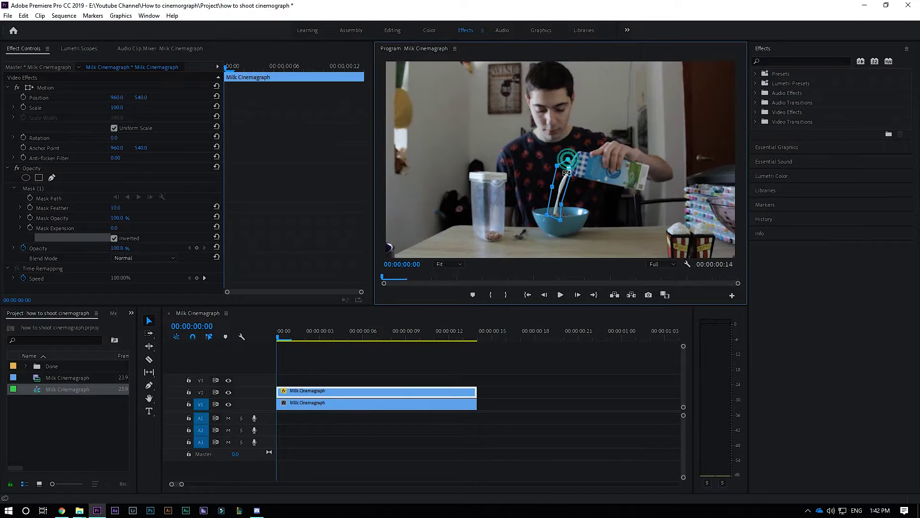
{"action": "key", "text": "grave"}
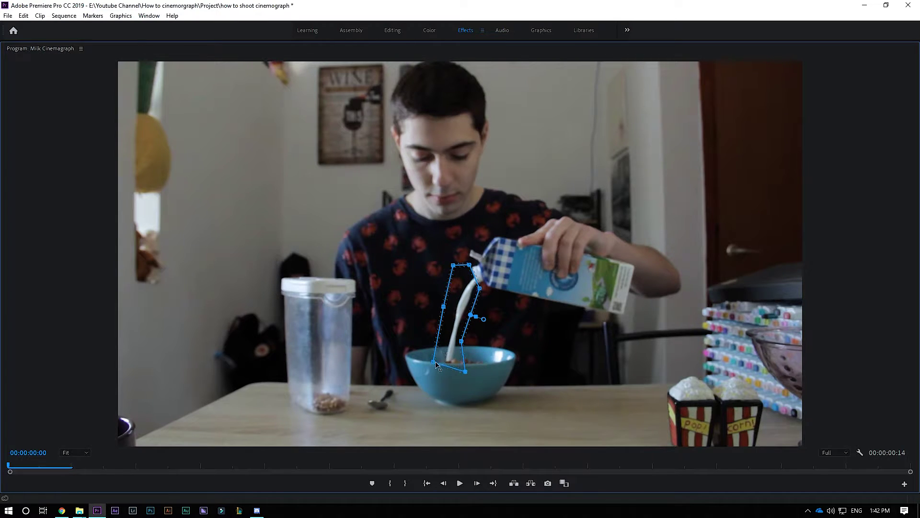
{"action": "key", "text": "grave"}
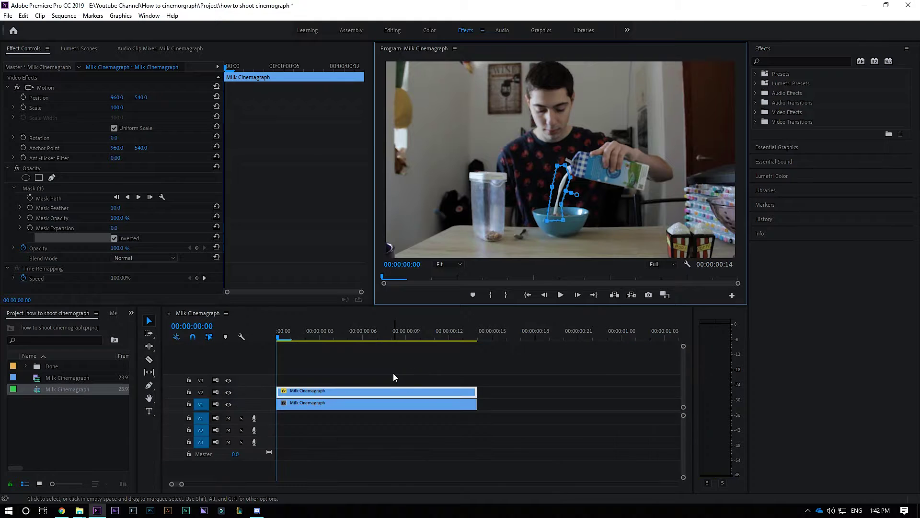
{"action": "left_click", "coordinate": [393, 373]}
{"action": "key", "text": "space"}
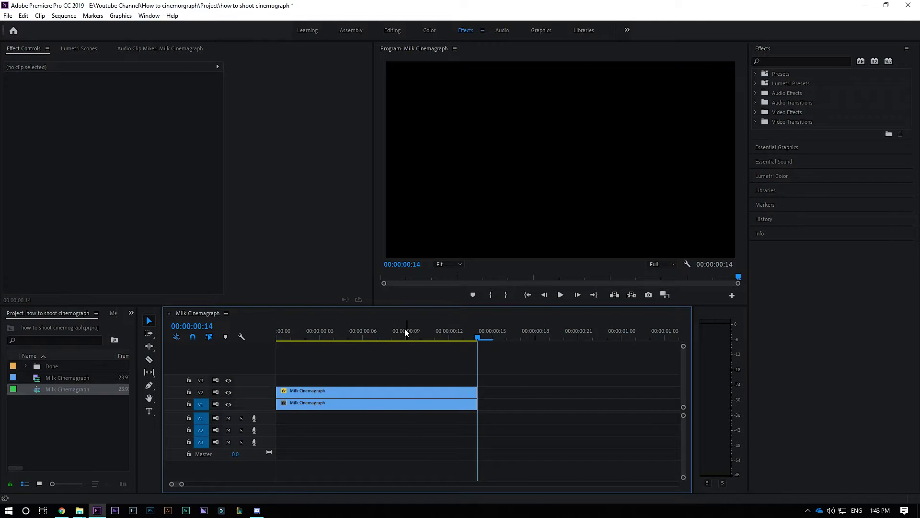
Extend the masked upper clip to 00:00:01:04 and place a duplicate of the lower clip directly after the original.
{"action": "key", "text": "d"}
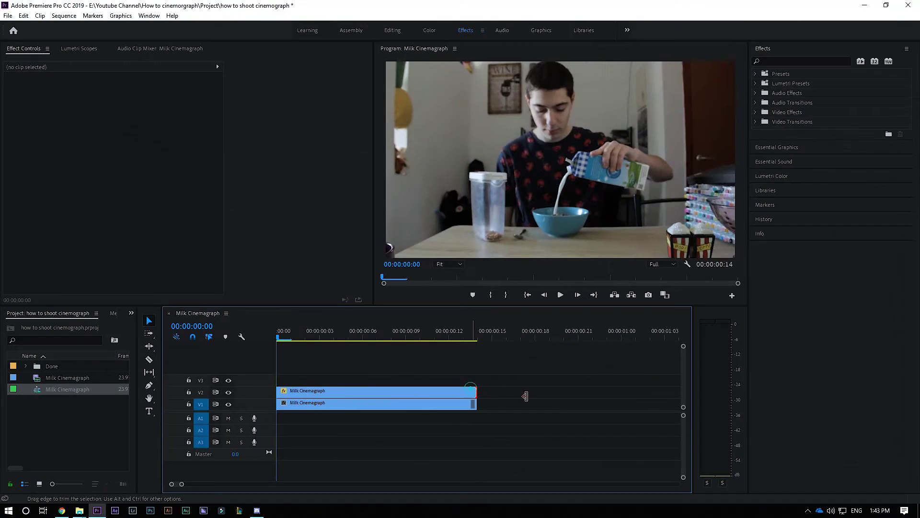
{"action": "left_click_drag", "start_coordinate": [526, 396], "coordinate": [678, 396]}
{"action": "left_click_drag", "start_coordinate": [291, 406], "coordinate": [457, 415]}
Shift the duplicate lower clip to start at 00:00:00:12, overlapping the original, and trim its end to 00:00:00:15.
{"action": "left_click_drag", "start_coordinate": [390, 338], "coordinate": [447, 347]}
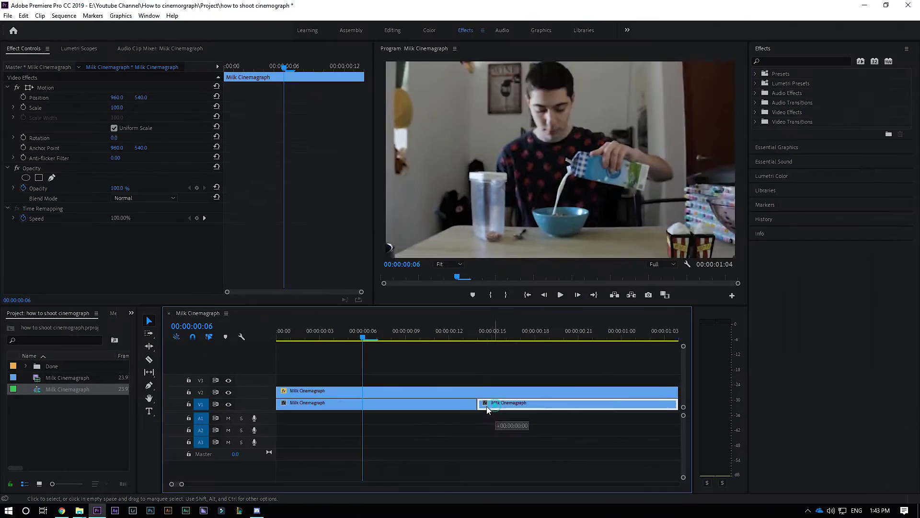
{"action": "left_click_drag", "start_coordinate": [487, 406], "coordinate": [468, 406]}
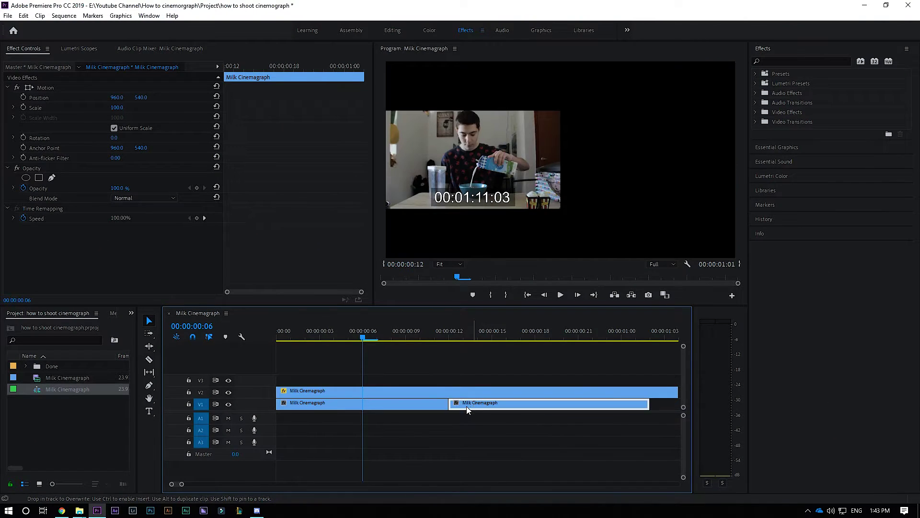
{"action": "left_click_drag", "start_coordinate": [622, 404], "coordinate": [490, 412]}
Apply the default Cross Dissolve at the cut between the lower clips, then shorten it to three frames centered on the cut.
{"action": "right_click", "coordinate": [450, 404]}
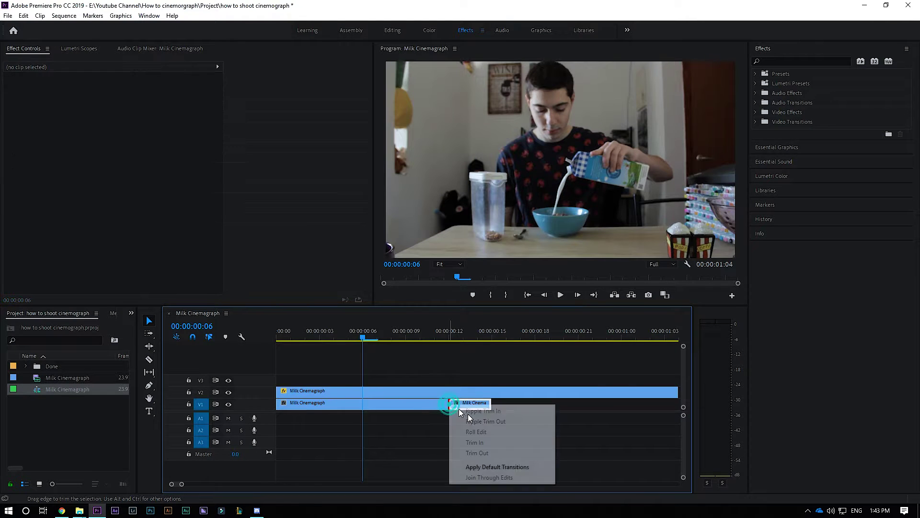
{"action": "left_click", "coordinate": [486, 466]}
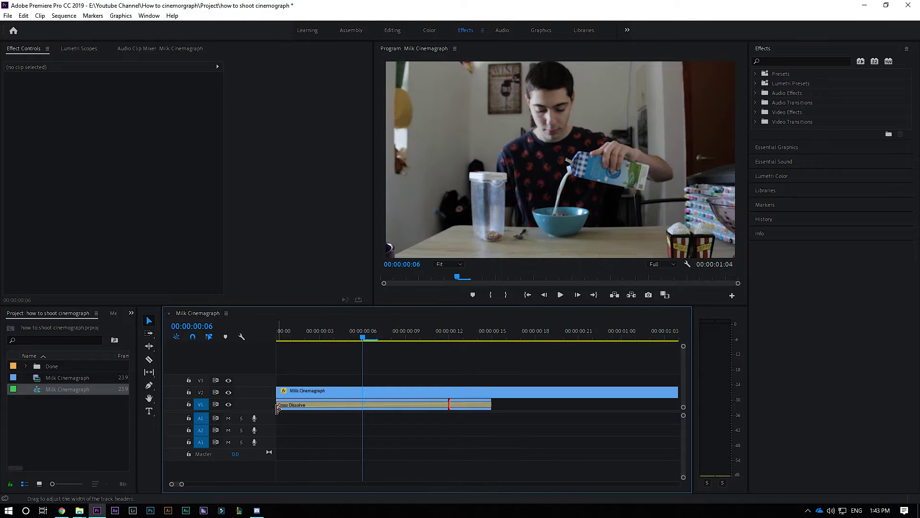
{"action": "left_click_drag", "start_coordinate": [277, 407], "coordinate": [320, 409]}
{"action": "left_click", "coordinate": [401, 409]}
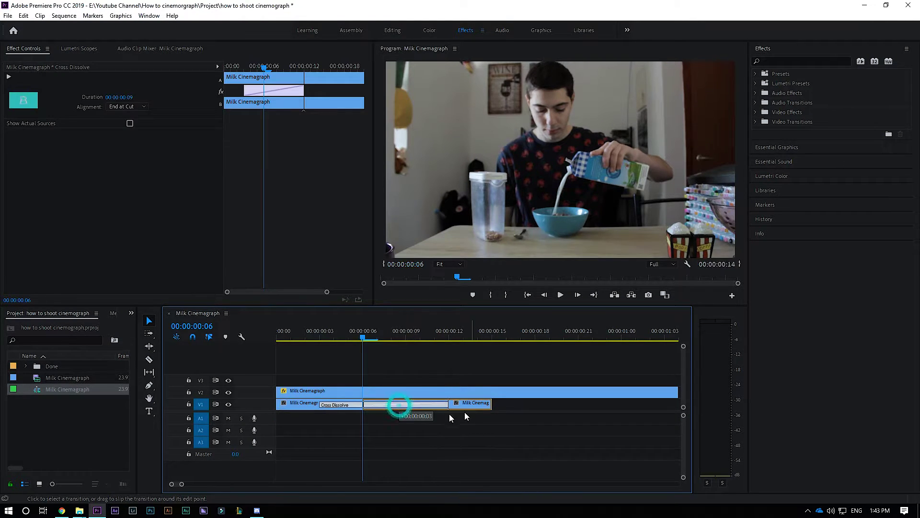
{"action": "left_click_drag", "start_coordinate": [449, 414], "coordinate": [424, 405]}
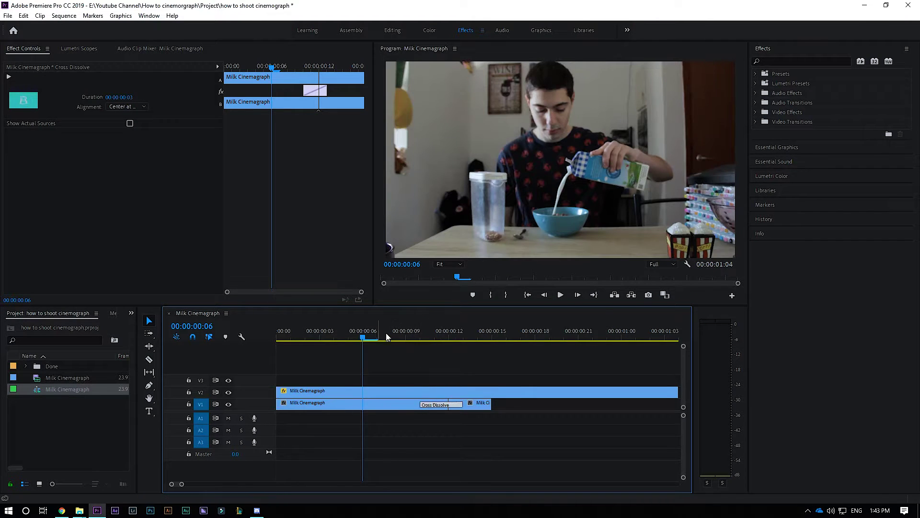
{"action": "left_click_drag", "start_coordinate": [386, 337], "coordinate": [464, 382]}
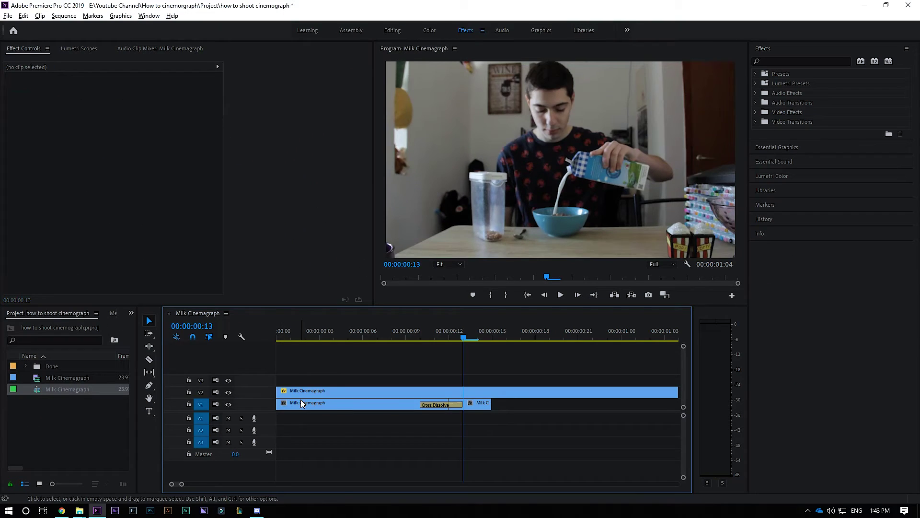
Remove the first three frames of the lower clip and shift the remaining footage with its dissolve to the sequence start.
{"action": "left_click_drag", "start_coordinate": [365, 375], "coordinate": [319, 405]}
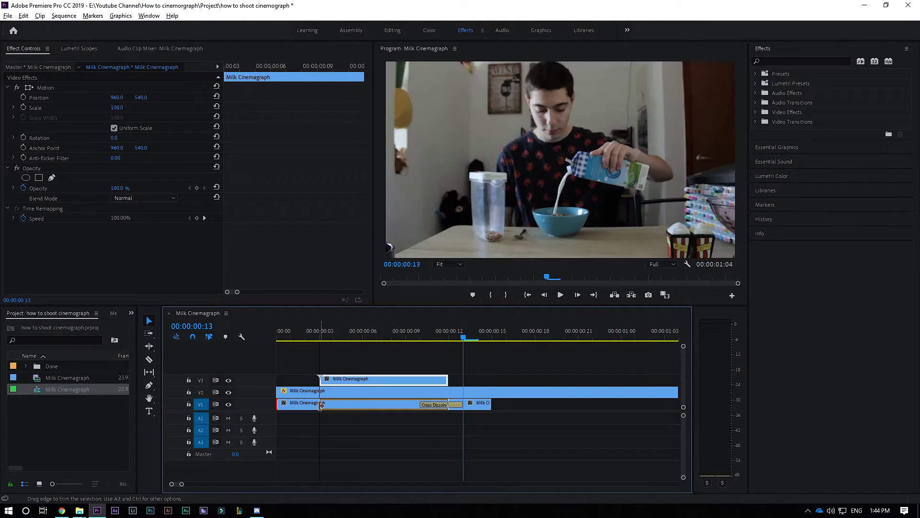
{"action": "key", "text": "Delete"}
{"action": "left_click", "coordinate": [299, 406]}
{"action": "key", "text": "Delete"}
Copy the lower clips with their dissolve and paste them end to end repeatedly until the loop reaches 00:00:07:00.
{"action": "left_click_drag", "start_coordinate": [404, 419], "coordinate": [358, 410]}
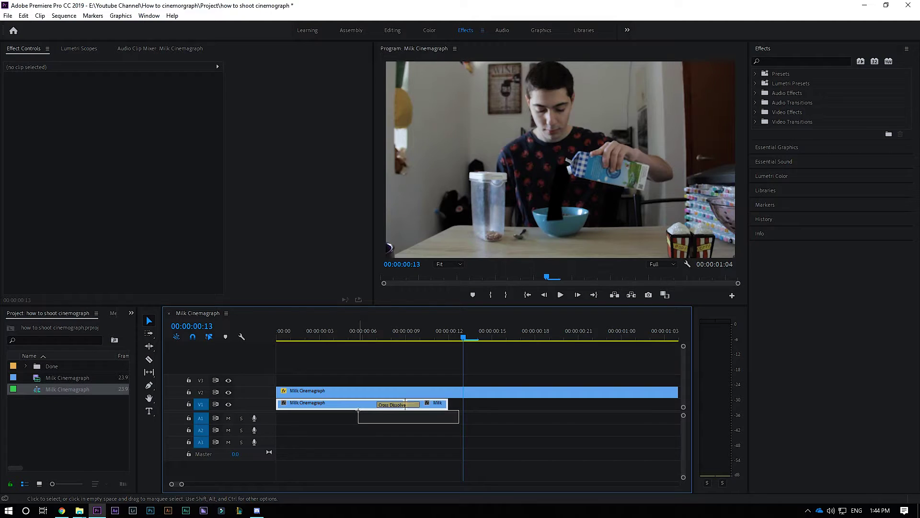
{"action": "mouse_move", "coordinate": [358, 410]}
{"action": "left_mouse_down"}
{"action": "mouse_move", "coordinate": [456, 422]}
{"action": "mouse_move", "coordinate": [357, 410]}
{"action": "left_mouse_up"}
{"action": "key", "text": "Left"}
{"action": "key", "text": "End"}
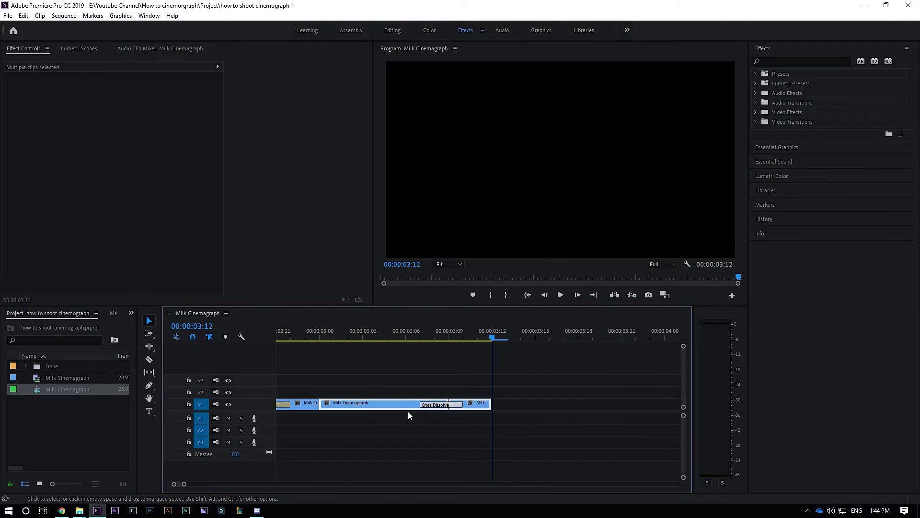
{"action": "key", "text": "ctrl+v"}
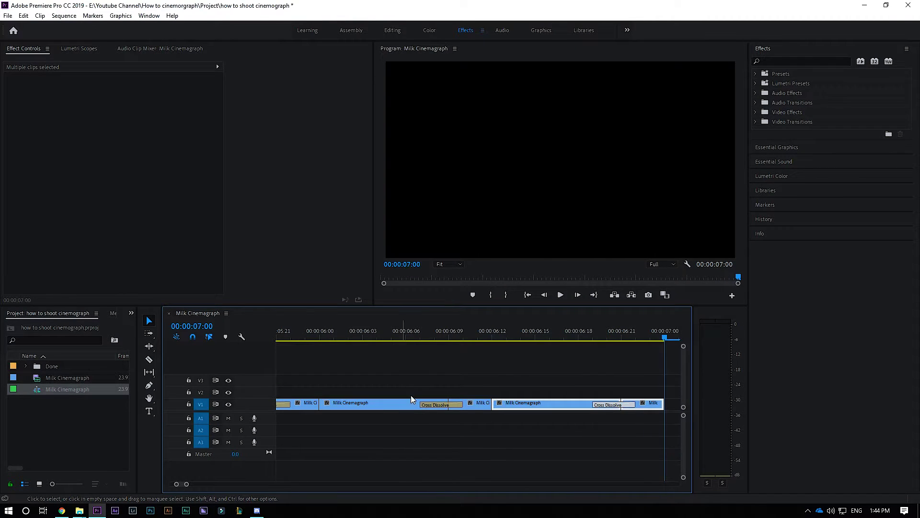
Extend the masked upper clip over the repeated loops so that it ends at 00:00:07:00.
{"action": "key", "text": "minus"}
{"action": "key", "text": "minus"}
{"action": "key", "text": "minus"}
{"action": "left_click", "coordinate": [355, 366]}
{"action": "key", "text": "minus"}
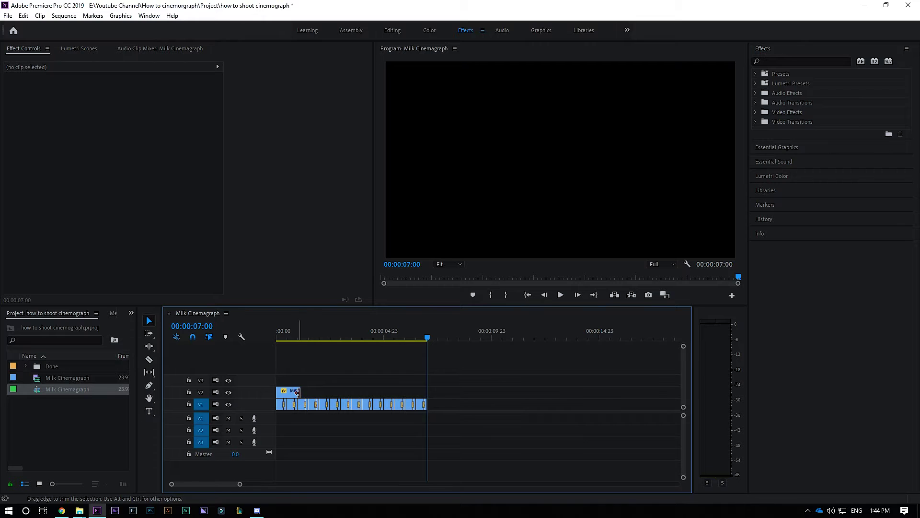
{"action": "left_click_drag", "start_coordinate": [383, 392], "coordinate": [431, 397]}
{"action": "key", "text": "equal"}
{"action": "key", "text": "equal"}
{"action": "key", "text": "equal"}
{"action": "key", "text": "equal"}
{"action": "left_click_drag", "start_coordinate": [545, 389], "coordinate": [479, 391]}
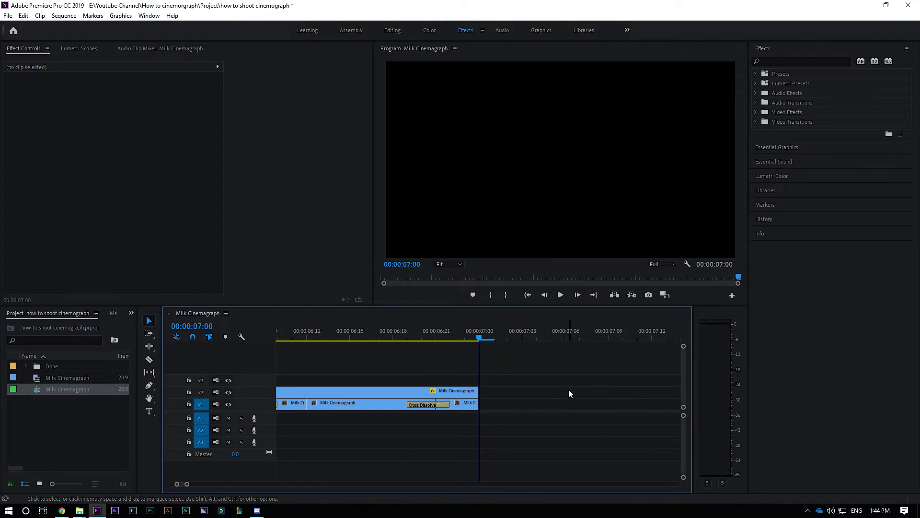
Play the sequence from the beginning to check the looping milk cinemagraph.
{"action": "key", "text": "Home"}
{"action": "key", "text": "backslash"}
{"action": "left_click", "coordinate": [497, 472]}
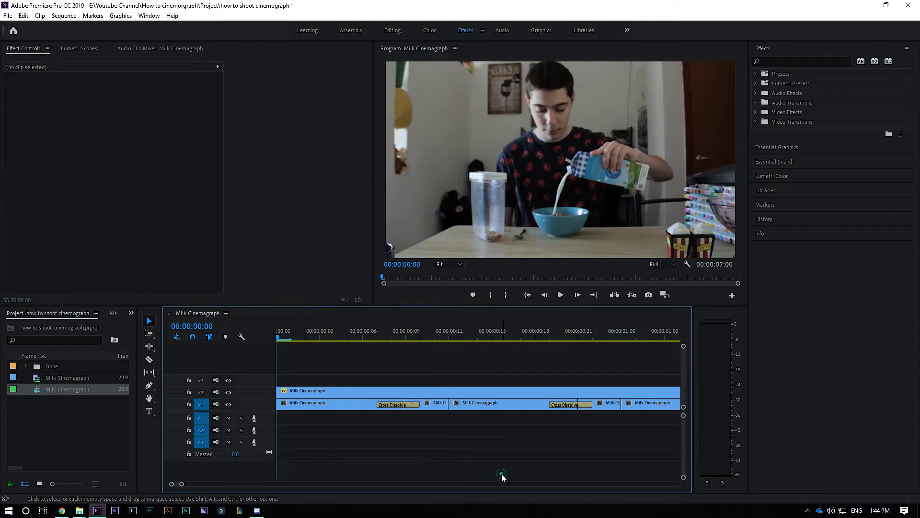
{"action": "key", "text": "space"}
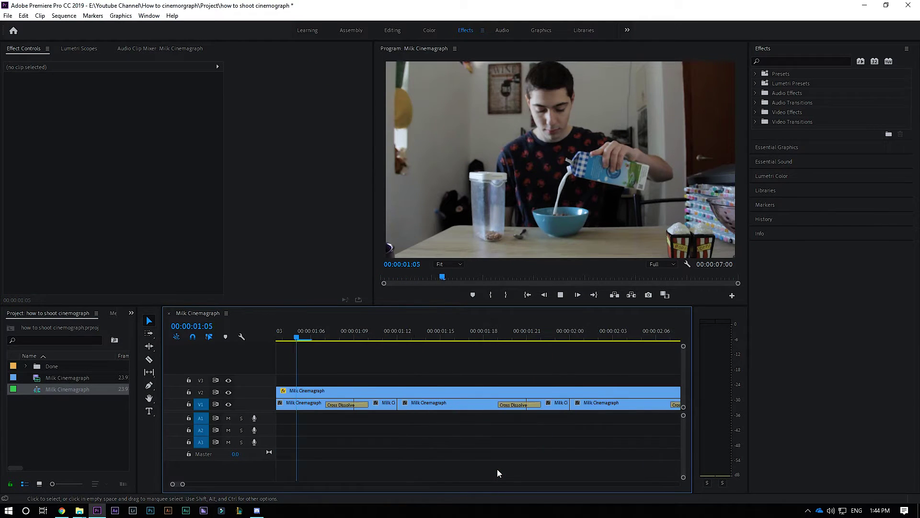